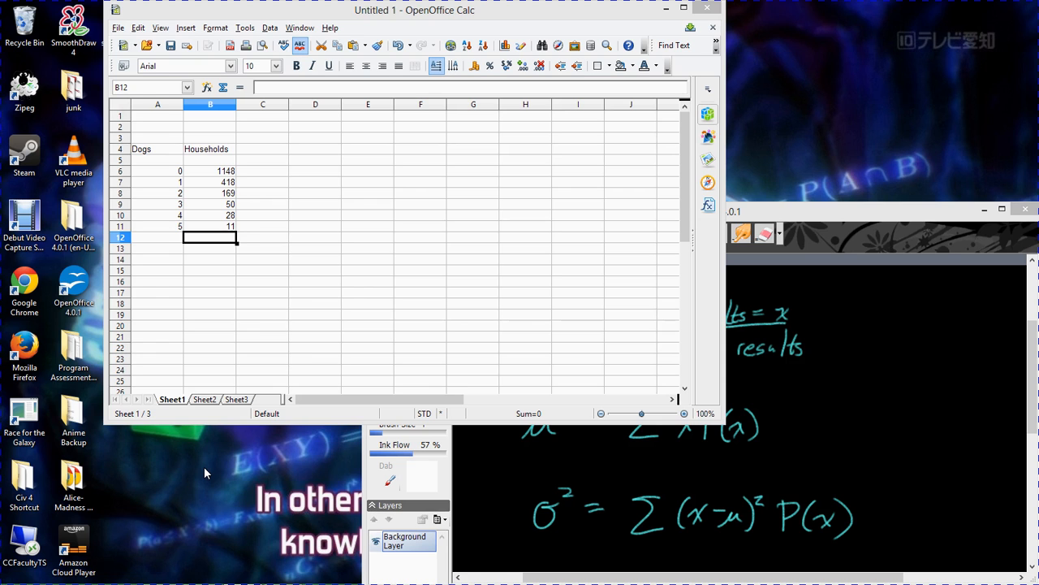
# Examine the dog counts and household frequencies in A6:B11 row by row, and bring up the probability formula in SmoothDraw.
pyautogui.click(297, 315)
pyautogui.press('Up')
pyautogui.press('Up')
pyautogui.press('Up')
pyautogui.press('Up')
pyautogui.press('Up')
pyautogui.press('Up')
pyautogui.press('Left')
pyautogui.press('Left')
pyautogui.press('Left')
pyautogui.press('Up')
pyautogui.press('Up')
pyautogui.press('Up')
pyautogui.press('Up')
pyautogui.press('Up')
pyautogui.press('Up')
pyautogui.press('Up')
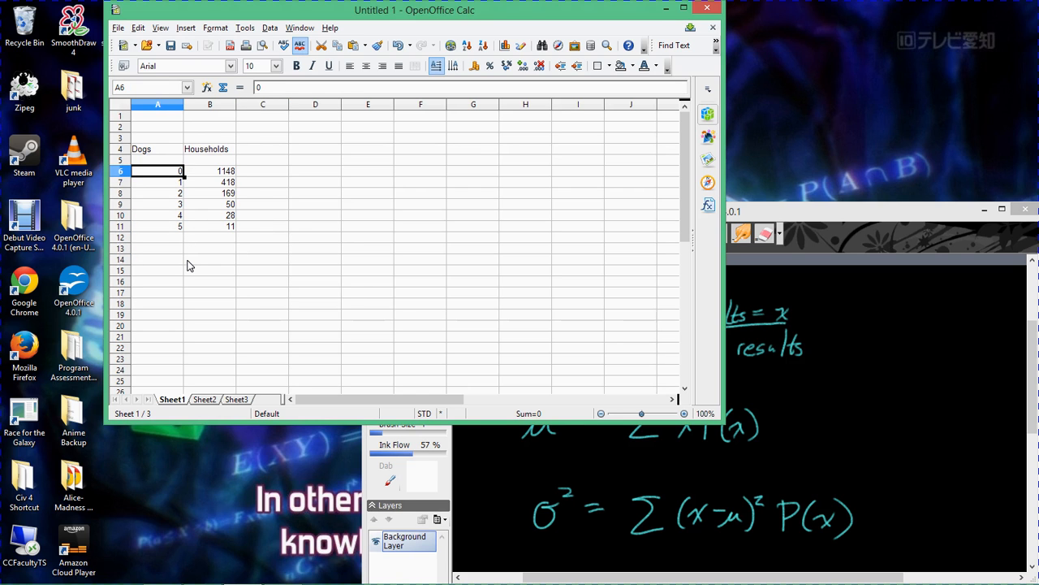
pyautogui.press('Right')
pyautogui.press('Left')
pyautogui.press('Right')
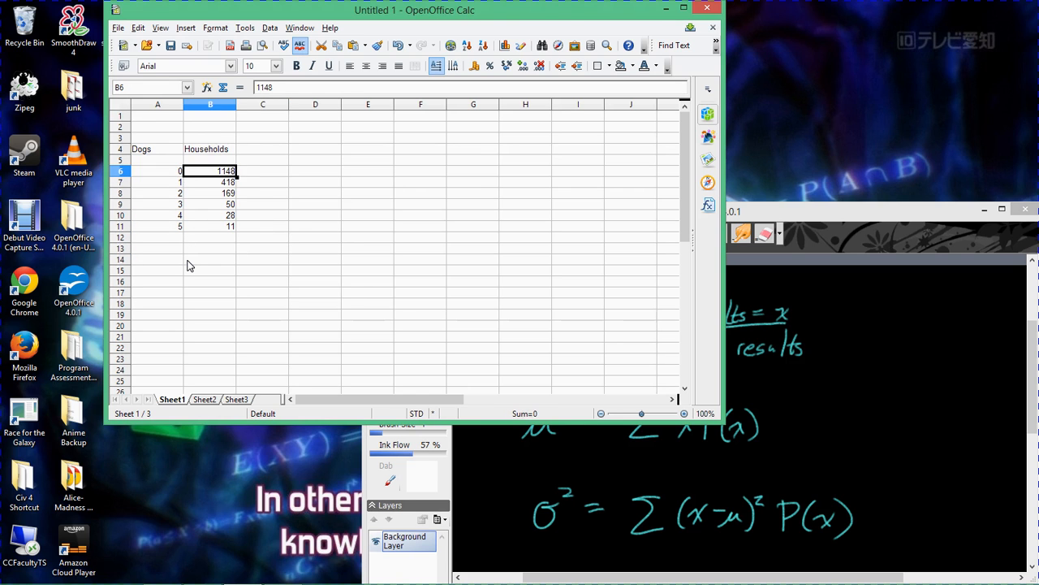
pyautogui.press('Down')
pyautogui.press('Left')
pyautogui.press('Right')
pyautogui.press('Down')
pyautogui.press('Left')
pyautogui.press('Right')
pyautogui.press('Down')
pyautogui.press('Left')
pyautogui.press('Down')
pyautogui.press('Down')
pyautogui.press('Right')
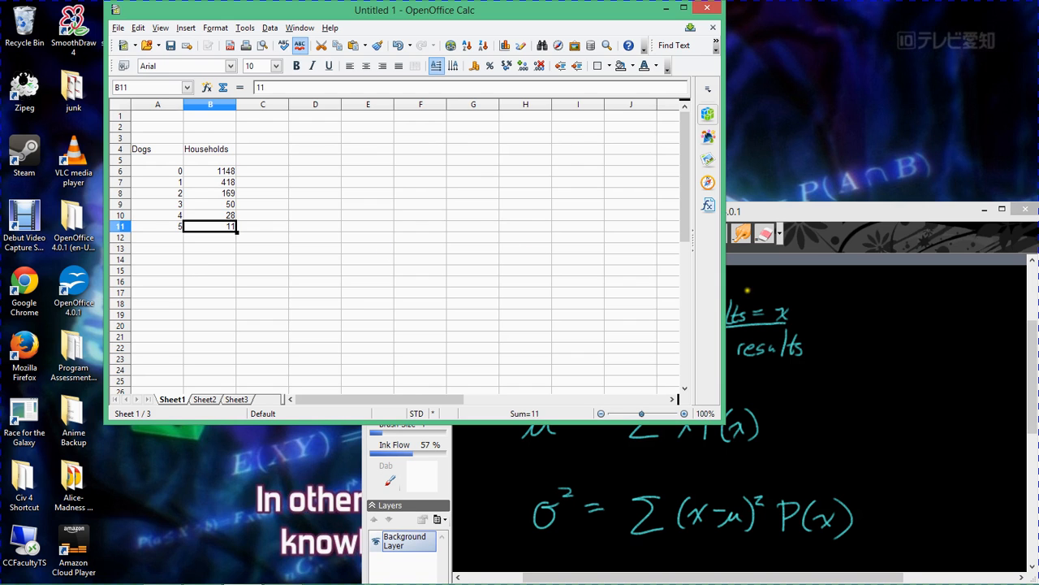
pyautogui.click(877, 213)
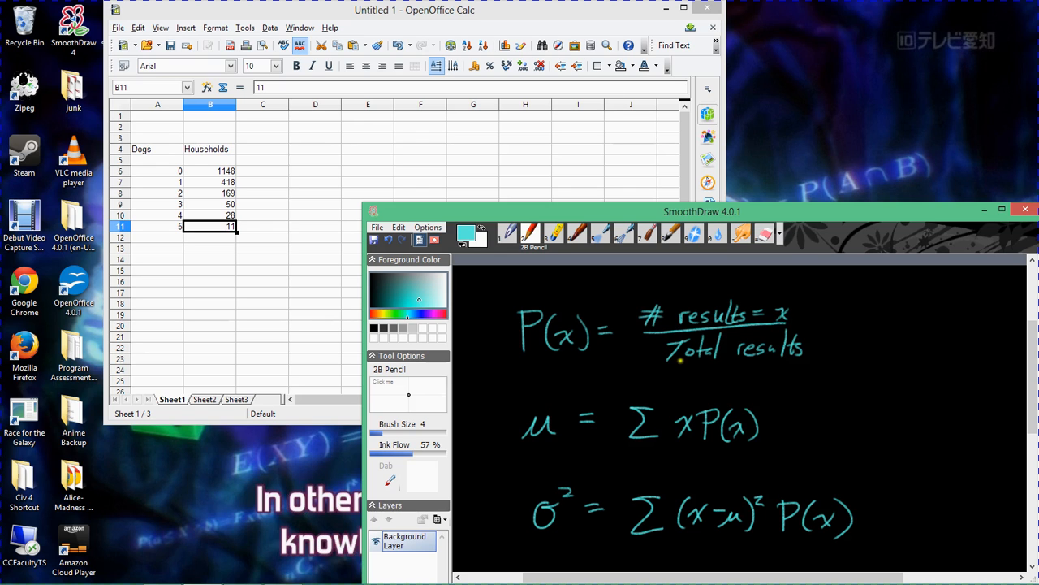
# Switch back to OpenOffice Calc and total the household counts B6:B11 with a SUM formula in B13.
pyautogui.click(218, 171)
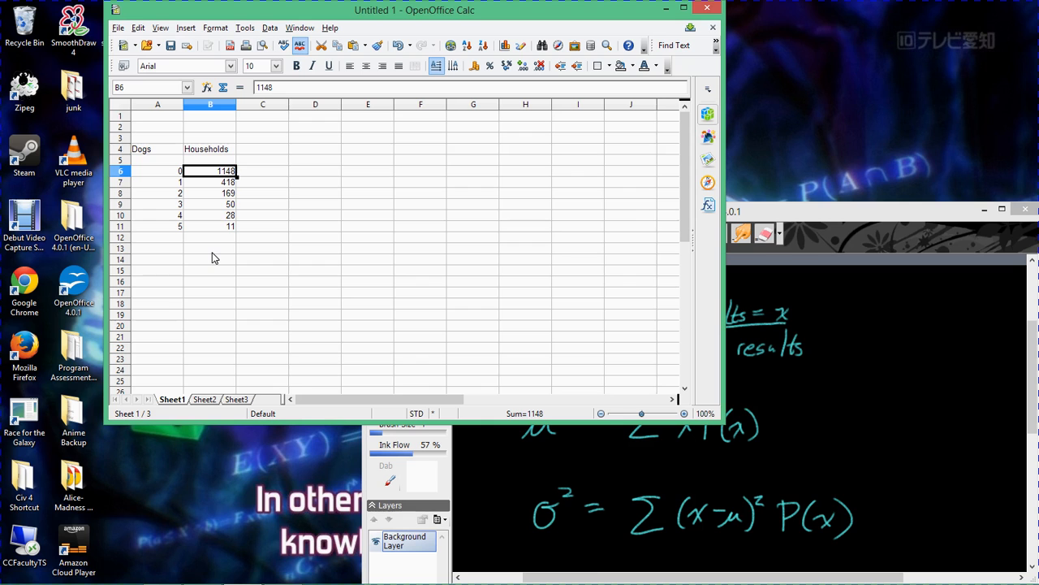
pyautogui.click(207, 249)
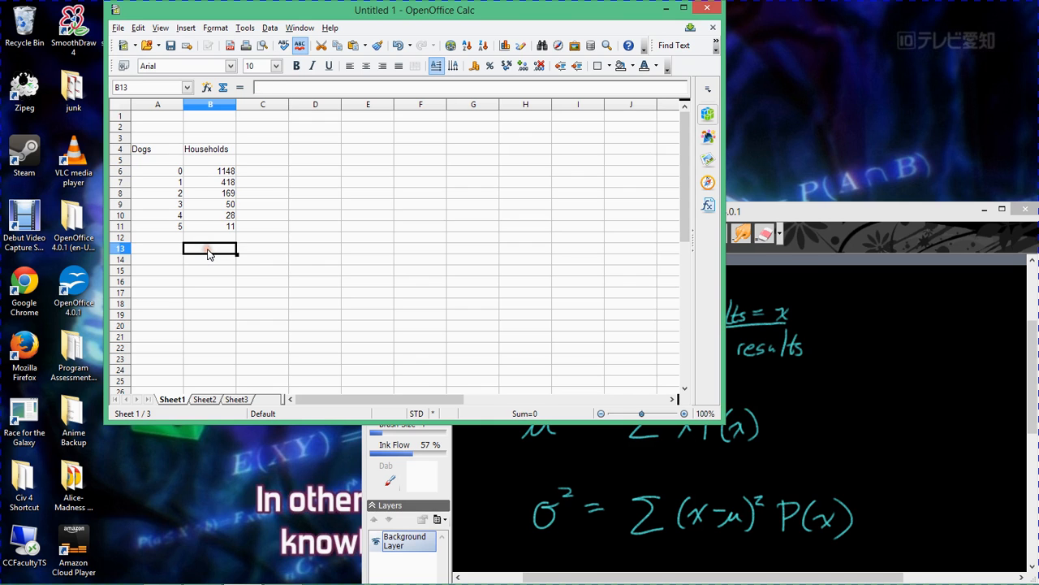
pyautogui.write('=sum')
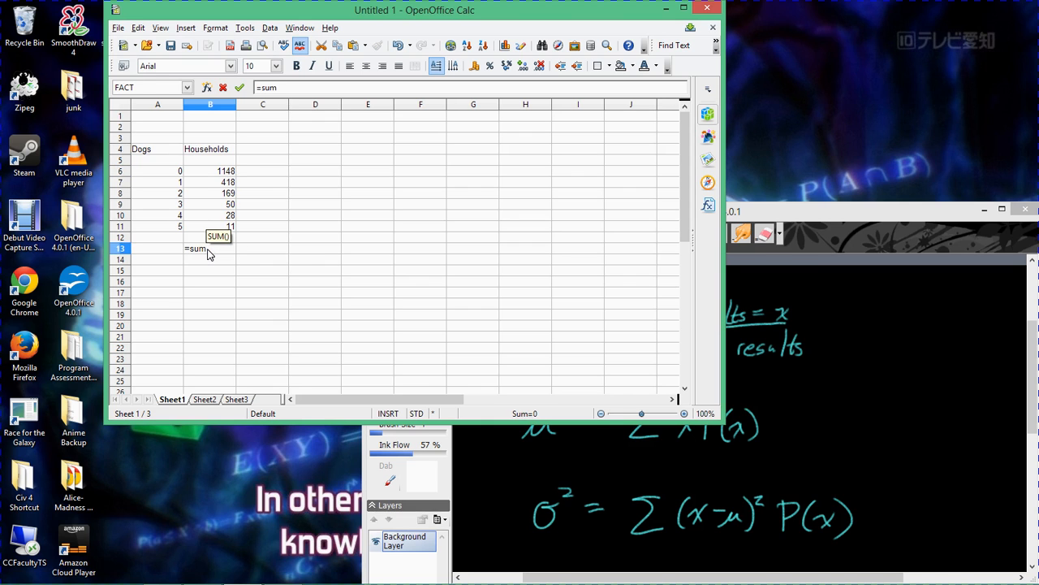
pyautogui.write('(')
pyautogui.moveTo(224, 173); pyautogui.dragTo(204, 230)
pyautogui.press('Return')
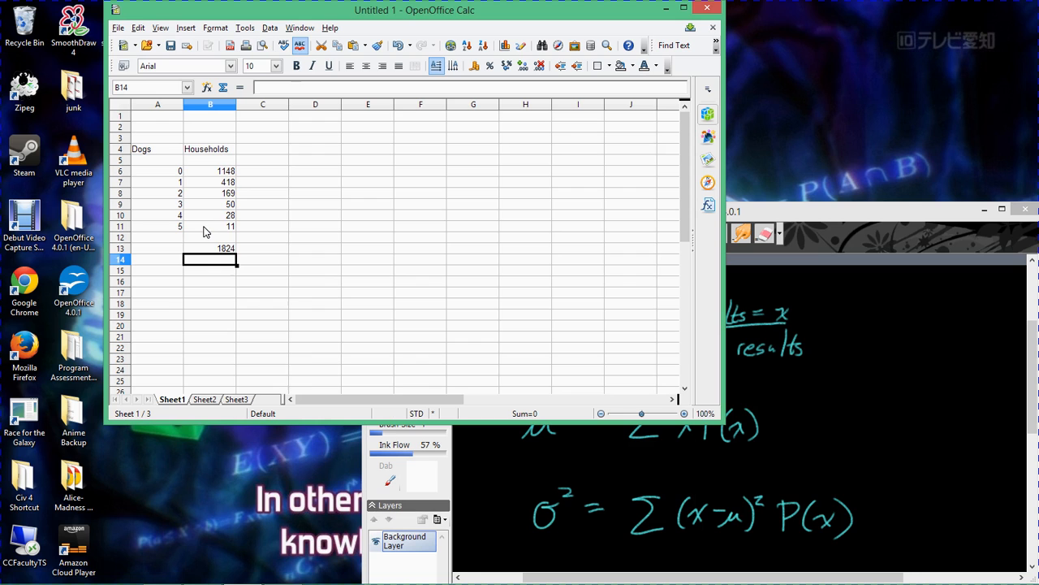
# Enter the heading Probability in D4.
pyautogui.click(295, 152)
pyautogui.write('Probability')
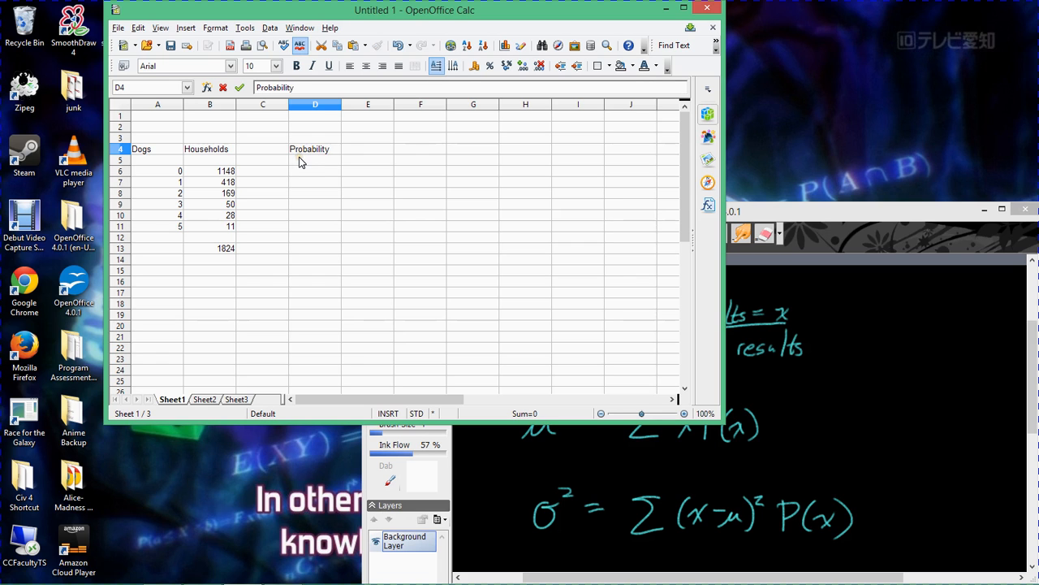
pyautogui.press('Return')
pyautogui.press('Return')
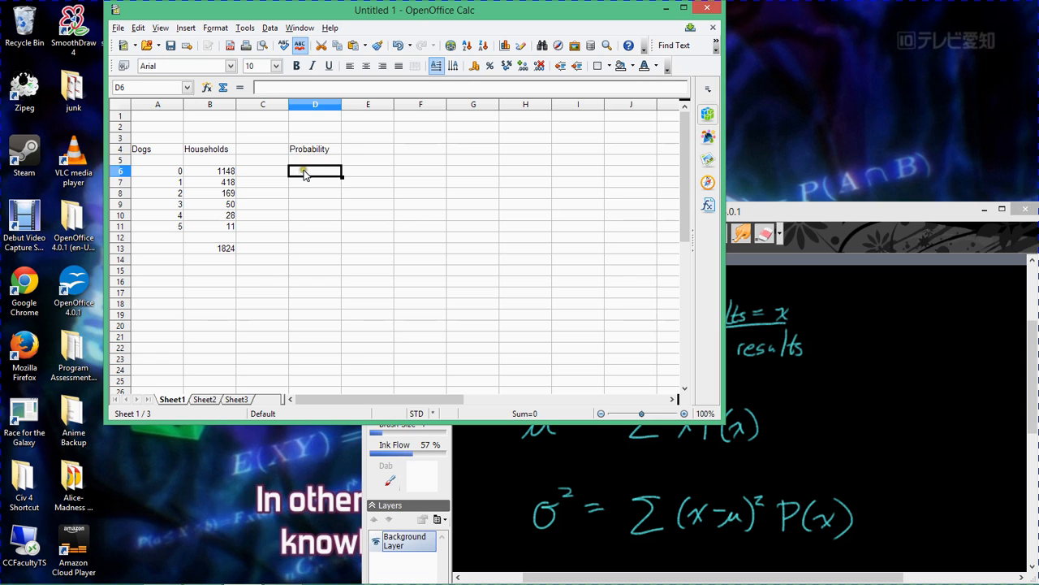
# Calculate the probabilities by entering =B6/$B$13 in D6 and filling the formula down to D11.
pyautogui.write('=')
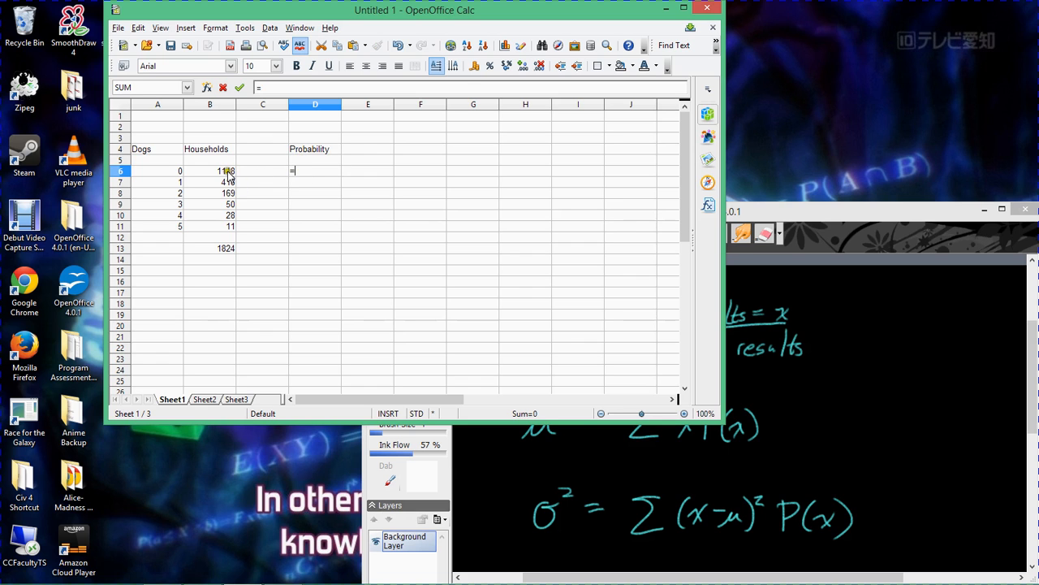
pyautogui.click(228, 174)
pyautogui.write('/')
pyautogui.click(228, 252)
pyautogui.press('Right')
pyautogui.press('Left')
pyautogui.click(326, 171)
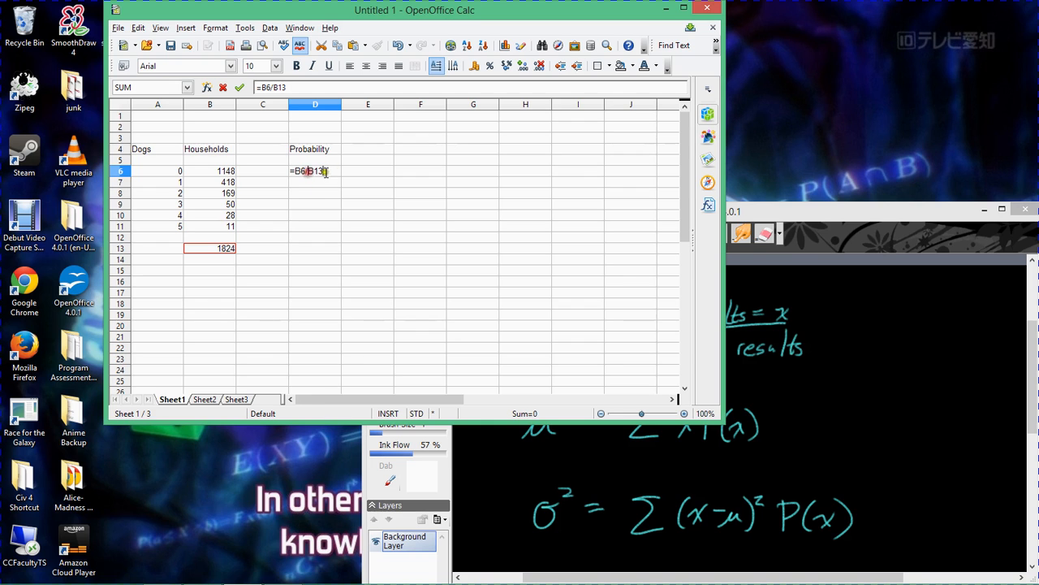
pyautogui.write('$')
pyautogui.press('Right')
pyautogui.write('$')
pyautogui.press('Return')
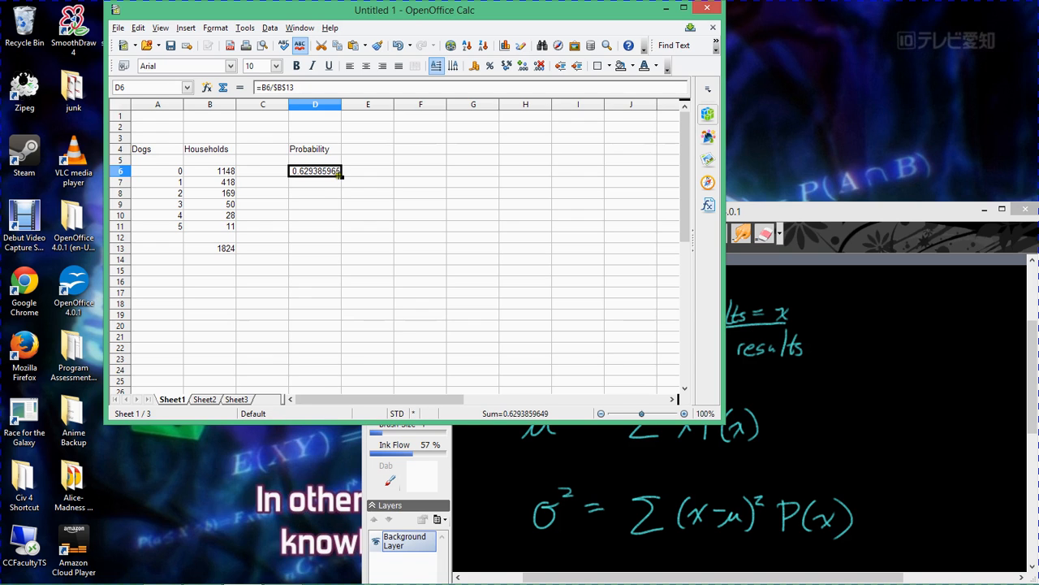
pyautogui.moveTo(341, 177); pyautogui.dragTo(339, 230)
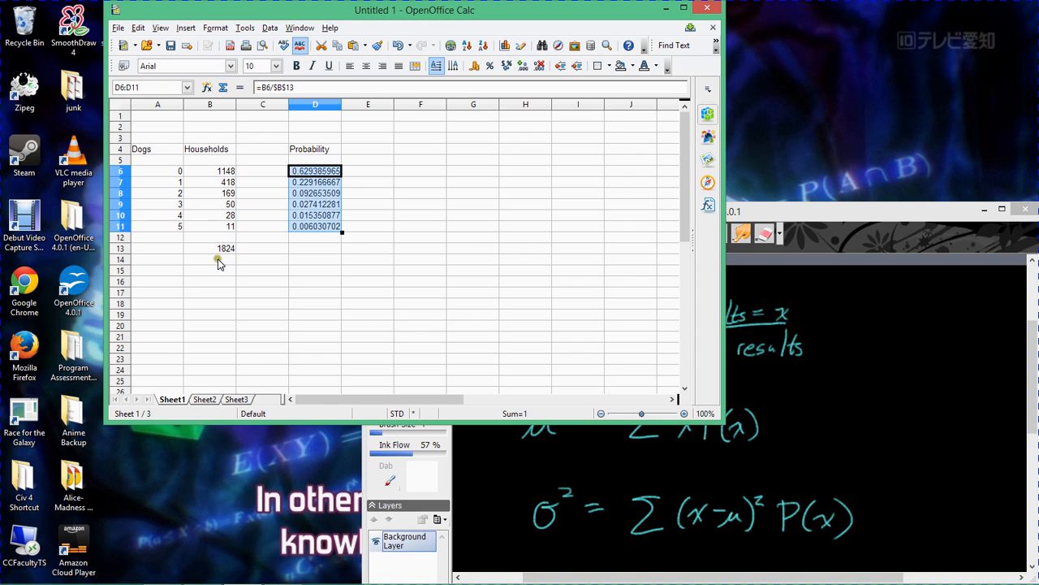
# Check the mean formula in SmoothDraw and, back in OpenOffice Calc, enter =A6*D6 in E6 and fill it down to E11.
pyautogui.click(411, 152)
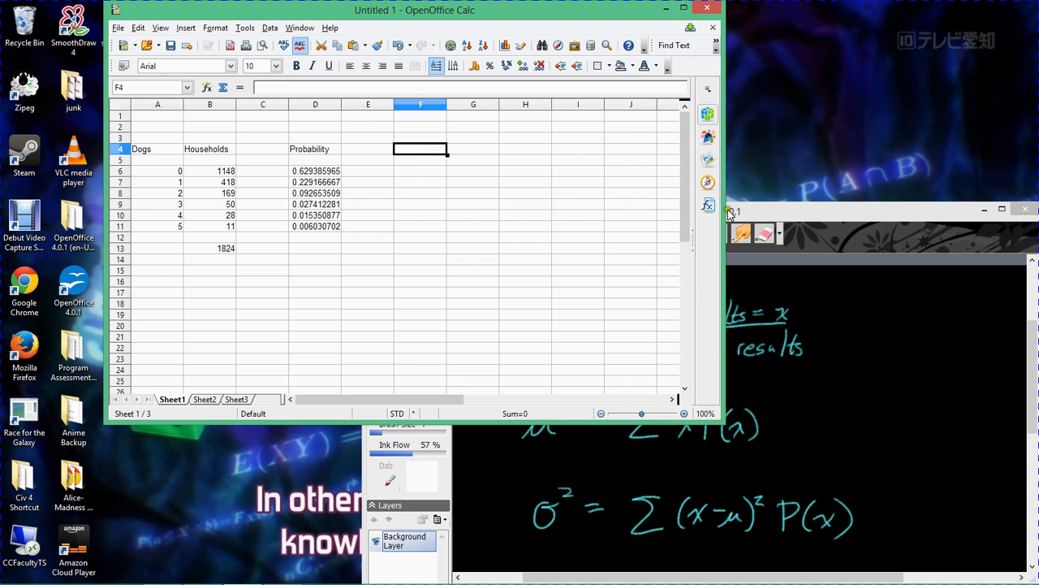
pyautogui.click(842, 208)
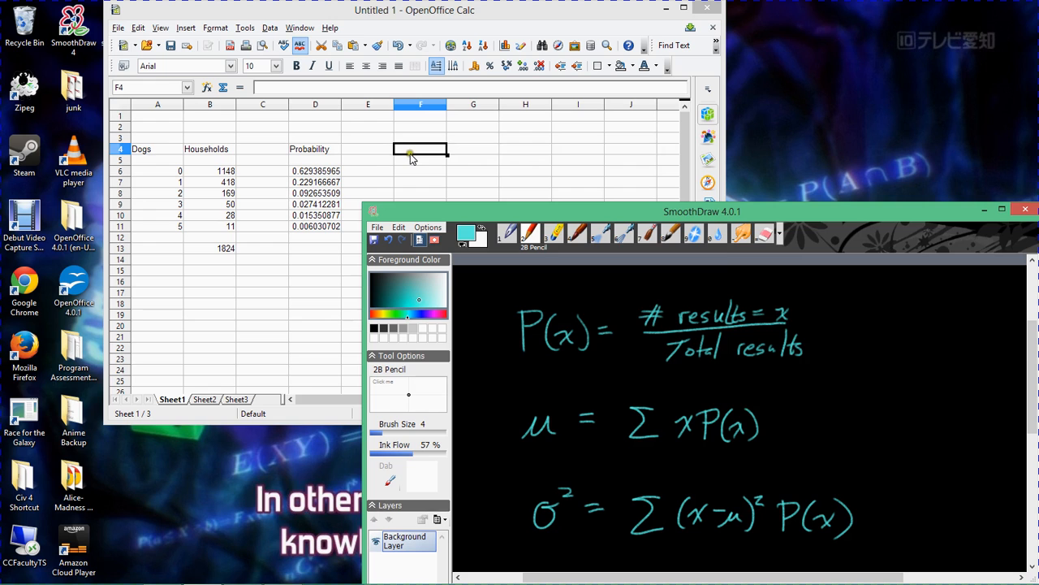
pyautogui.click(370, 177)
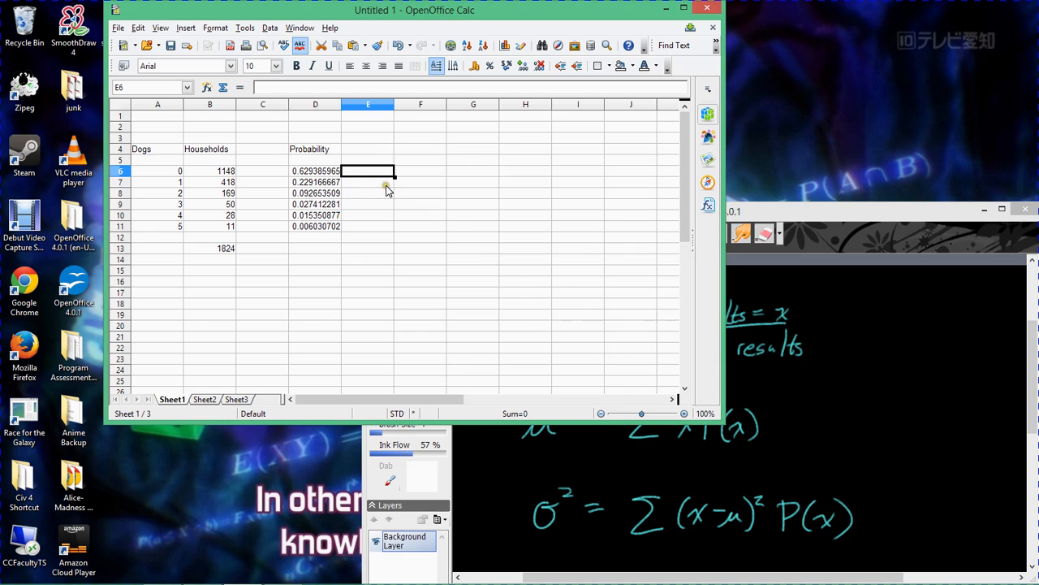
pyautogui.write('=')
pyautogui.click(168, 172)
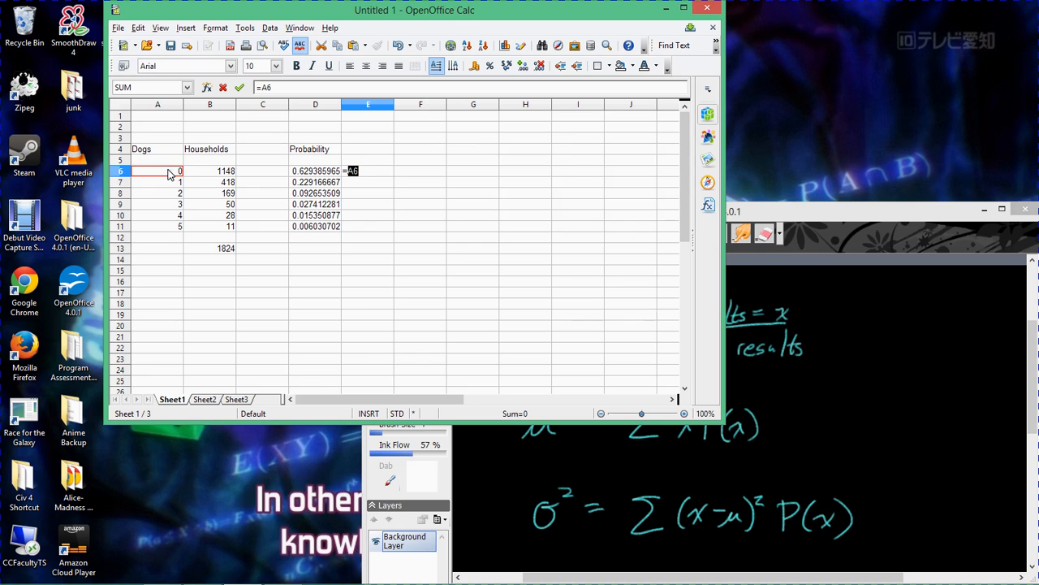
pyautogui.write('*')
pyautogui.click(302, 172)
pyautogui.press('Return')
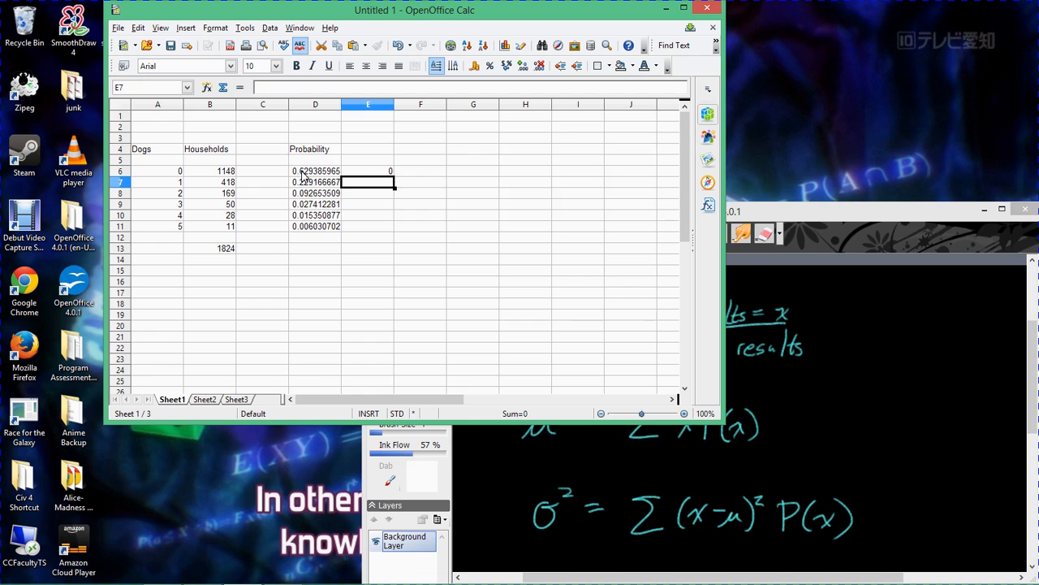
pyautogui.click(388, 172)
pyautogui.moveTo(394, 175); pyautogui.dragTo(391, 237)
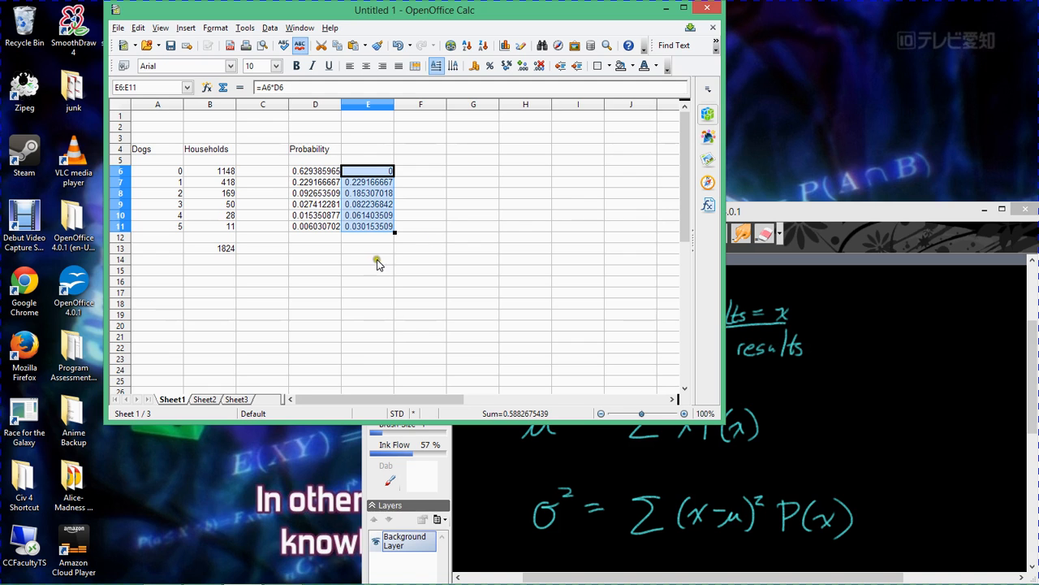
# Calculate the mean in E13 by summing the products in E6:E11.
pyautogui.click(351, 254)
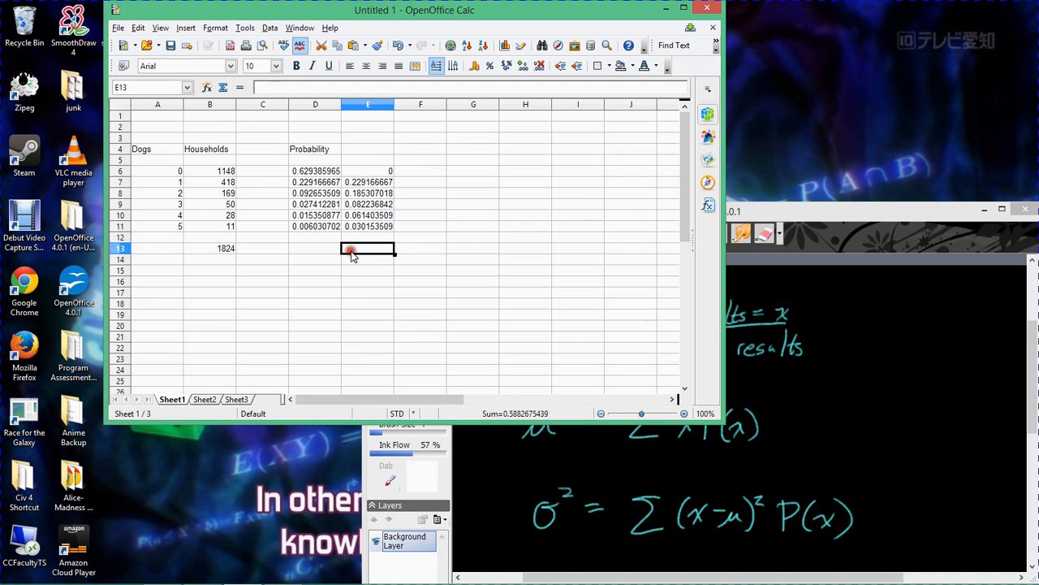
pyautogui.write('sum')
pyautogui.press('BackSpace')
pyautogui.press('BackSpace')
pyautogui.write('=sum')
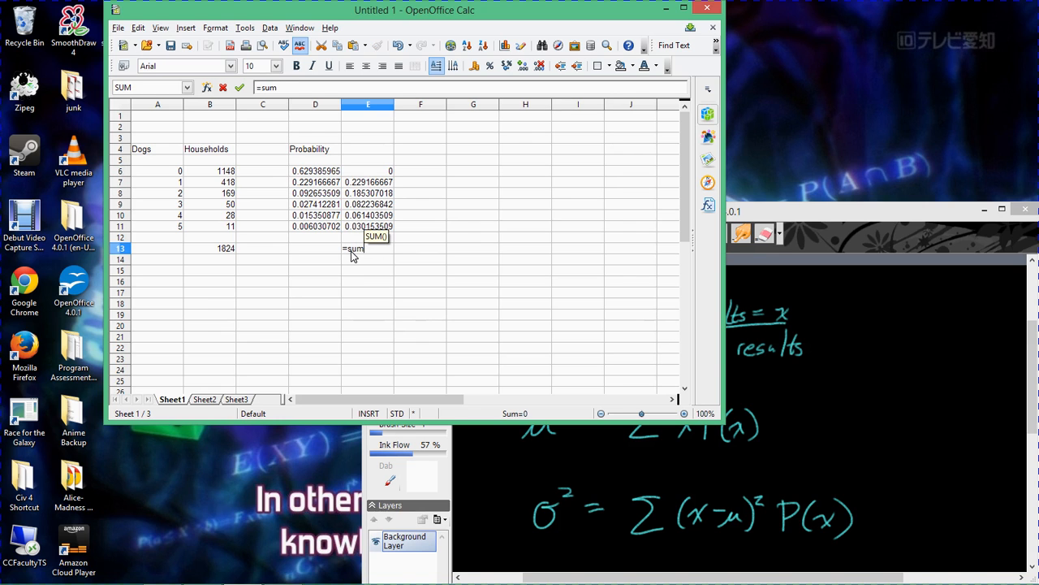
pyautogui.press('Return')
pyautogui.click(379, 170)
pyautogui.moveTo(378, 171); pyautogui.dragTo(377, 227)
pyautogui.press('Return')
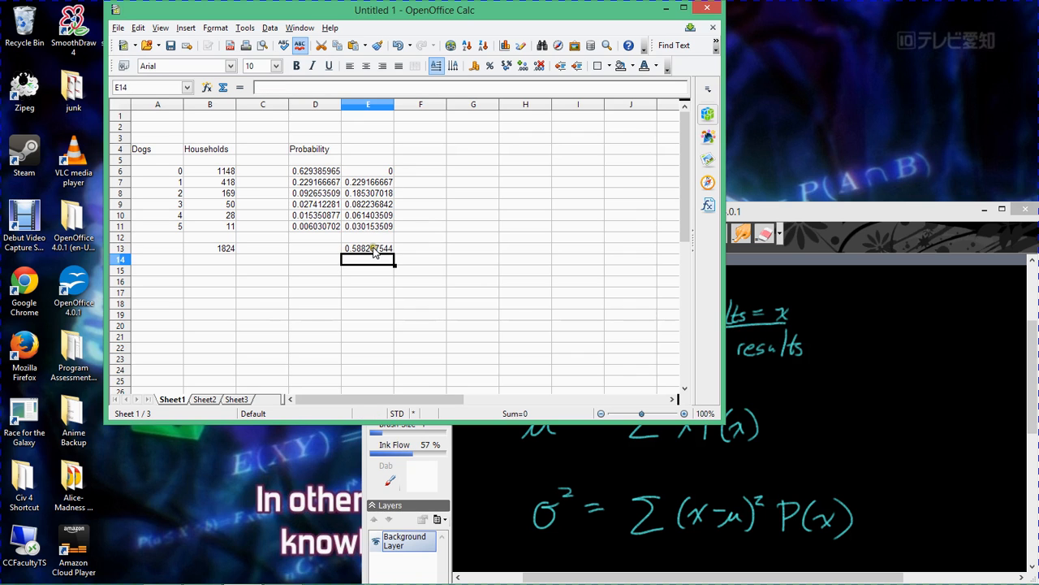
# Insert a blank column before column E, between the probabilities and their products.
pyautogui.click(377, 171)
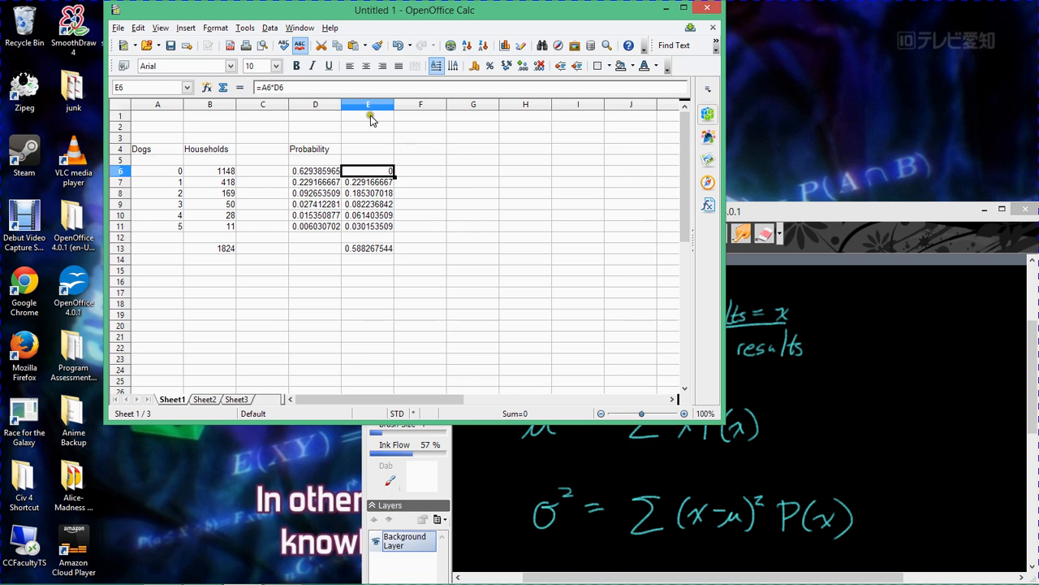
pyautogui.click(364, 105)
pyautogui.rightClick(364, 110)
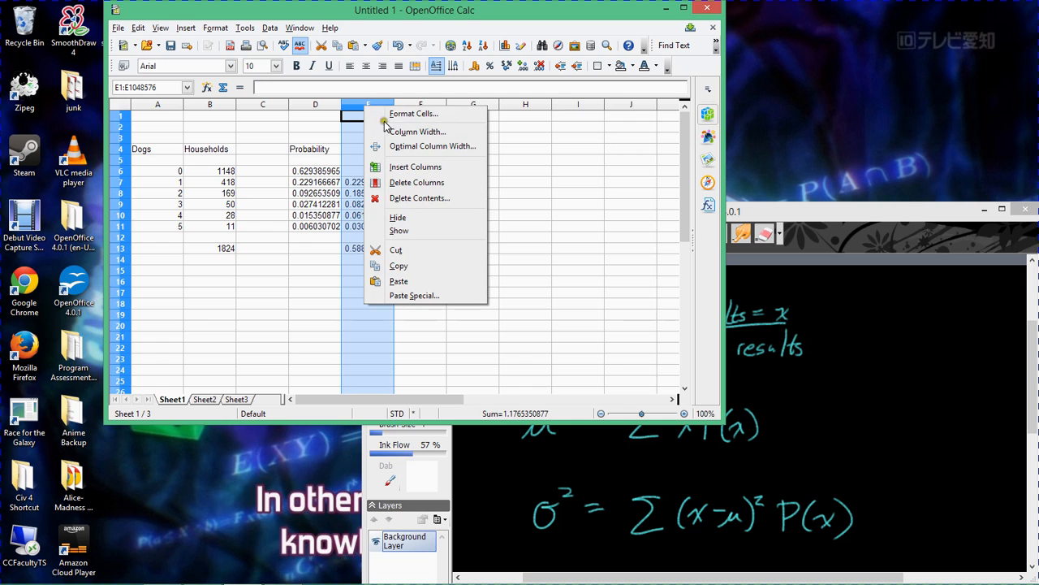
pyautogui.click(414, 166)
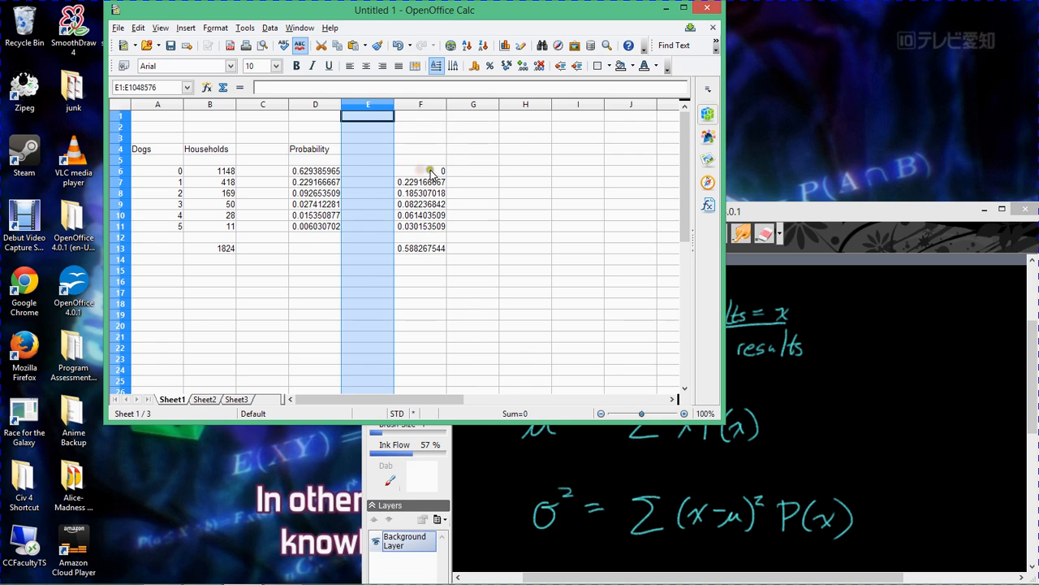
# Label row 13 with Mean in E13, Sum in A13 and Variance in G13.
pyautogui.click(368, 250)
pyautogui.write('Mean')
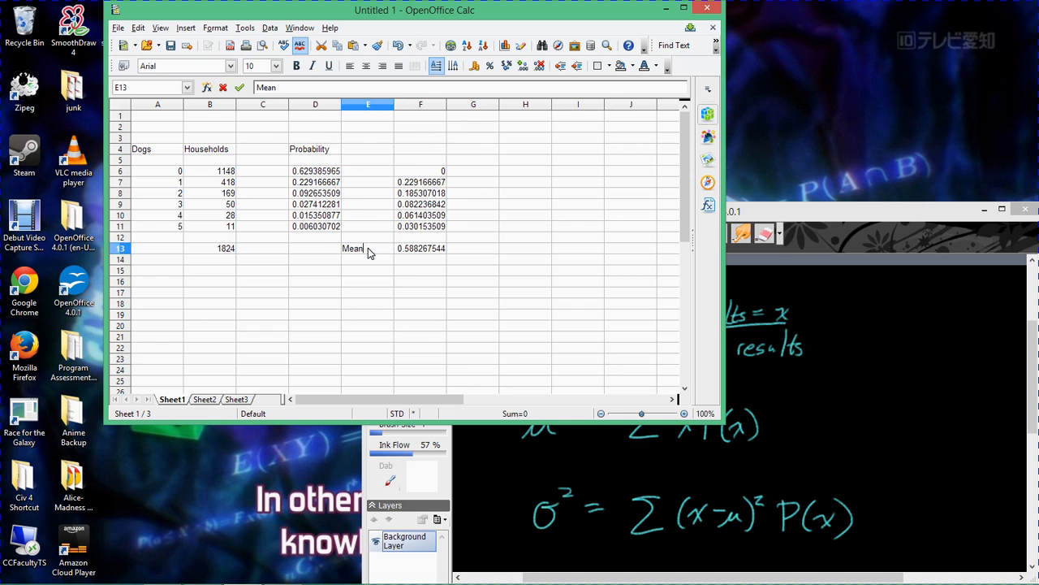
pyautogui.click(170, 251)
pyautogui.write('Sume')
pyautogui.press('BackSpace')
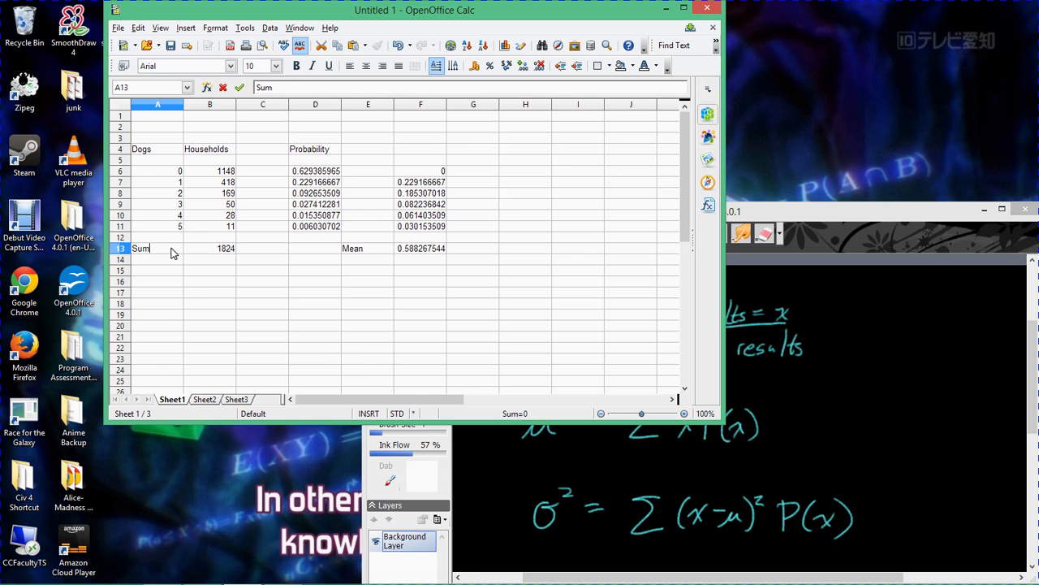
pyautogui.click(489, 252)
pyautogui.write('V')
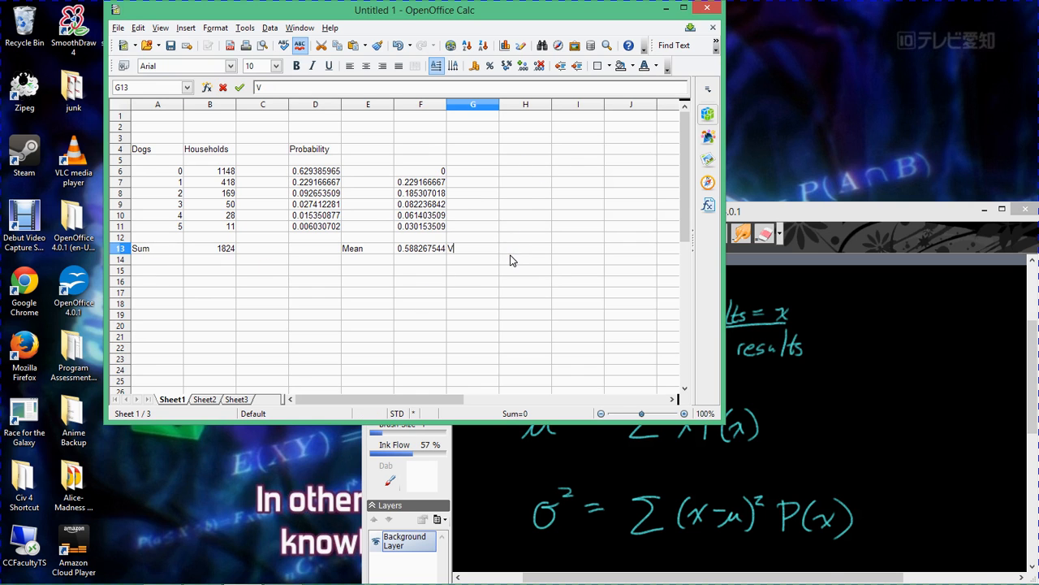
pyautogui.write('ariance')
# Calculate the weighted squared deviations by entering =(A6-$F$13)^2*D6 in H6 and filling the formula down to H11.
pyautogui.click(510, 174)
pyautogui.write('=')
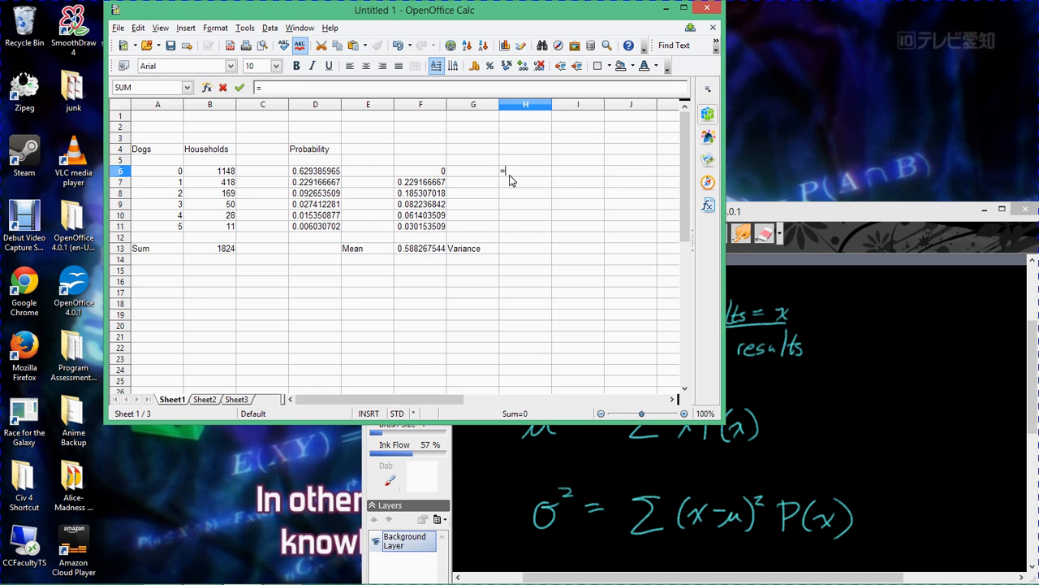
pyautogui.write('(')
pyautogui.click(167, 173)
pyautogui.write('-')
pyautogui.click(406, 251)
pyautogui.click(277, 87)
pyautogui.write('$F$')
pyautogui.press('Right')
pyautogui.write(')^')
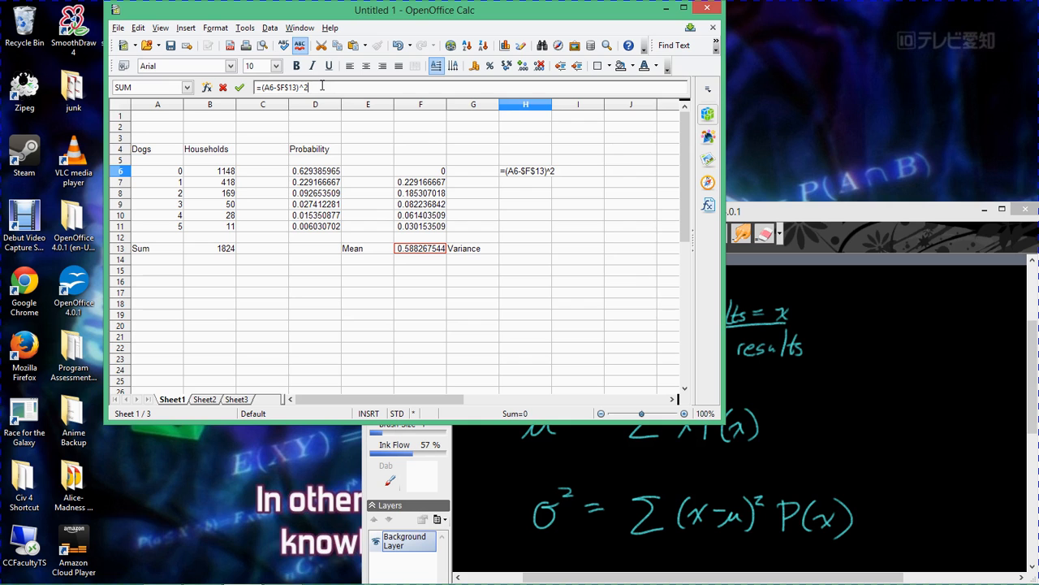
pyautogui.write('2*')
pyautogui.click(305, 171)
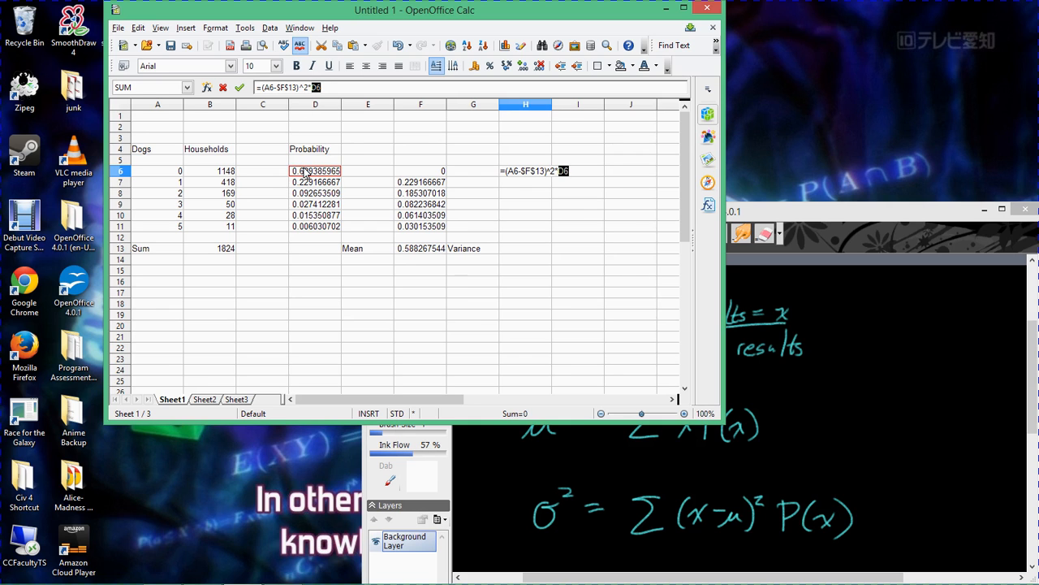
pyautogui.press('Return')
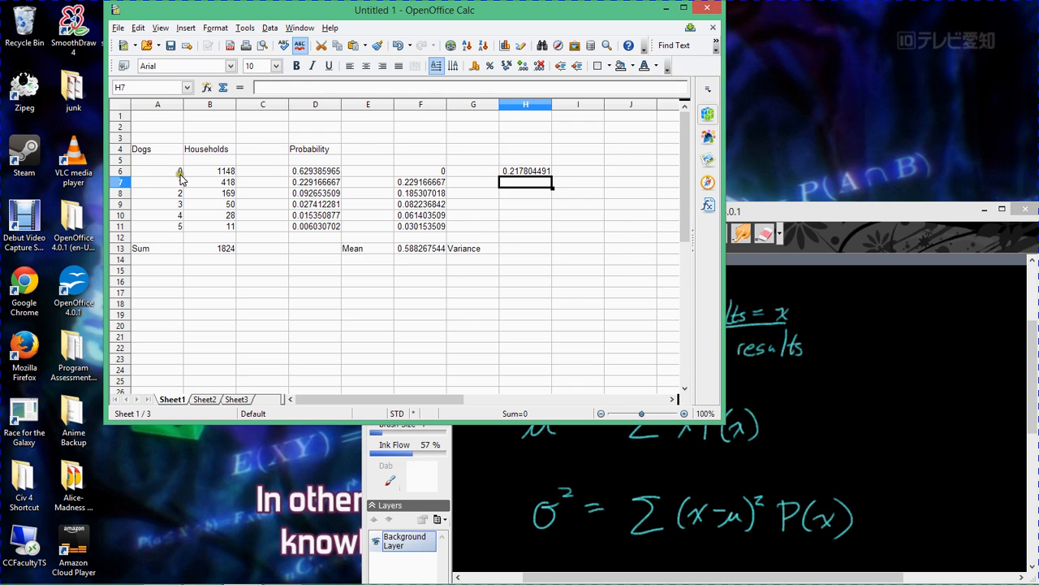
pyautogui.click(549, 172)
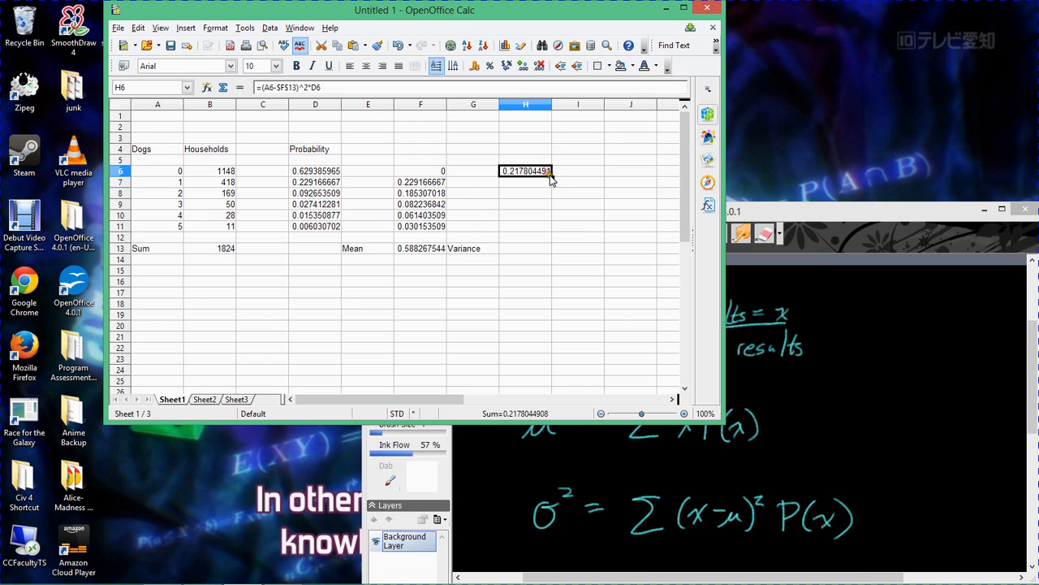
pyautogui.moveTo(552, 175); pyautogui.dragTo(551, 233)
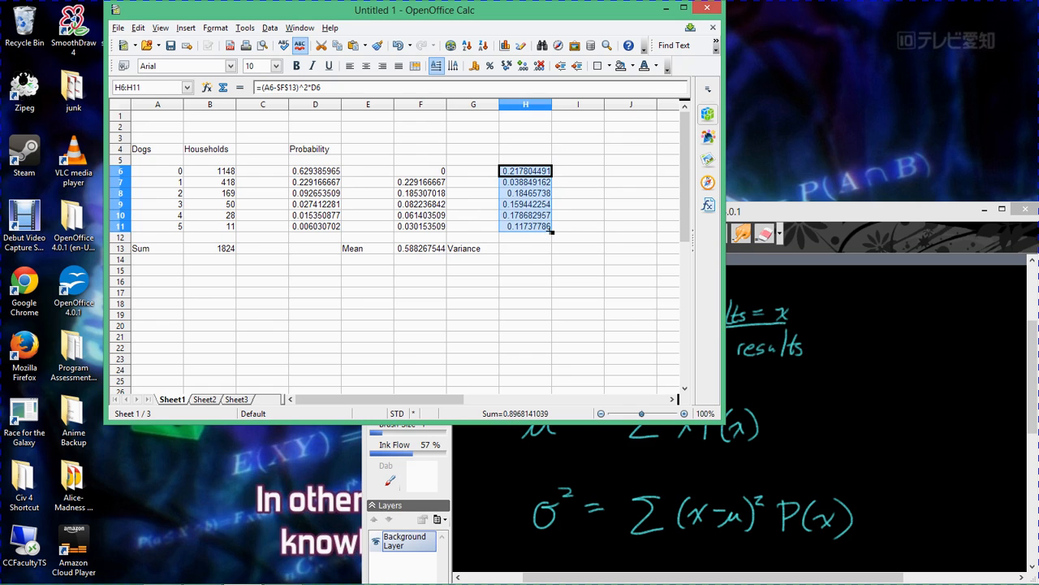
# Calculate the variance in H13 by summing the weighted squared deviations in H6:H11.
pyautogui.click(528, 252)
pyautogui.write('=sum(')
pyautogui.moveTo(525, 173); pyautogui.dragTo(524, 230)
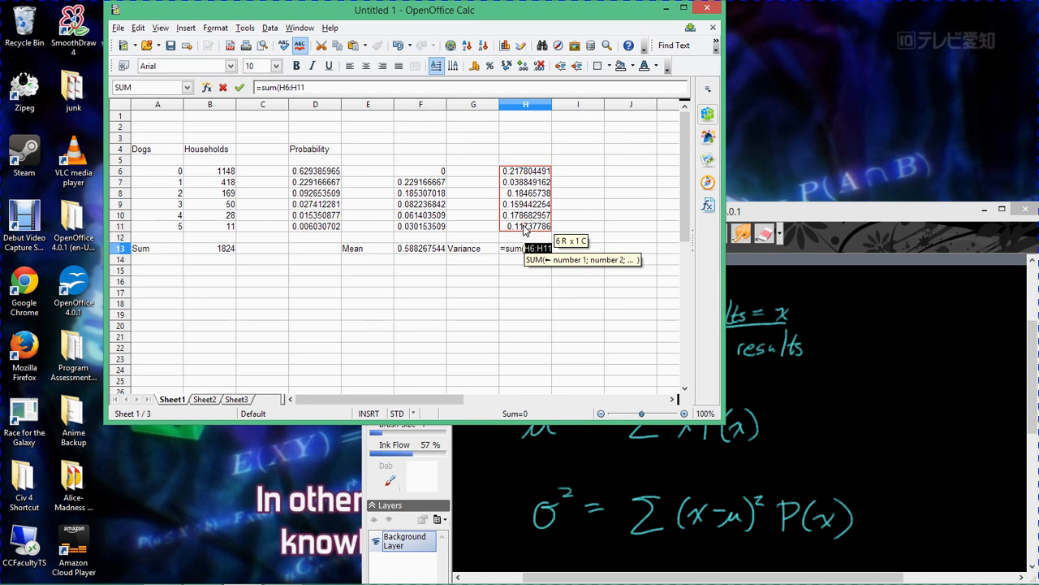
pyautogui.write(')')
pyautogui.press('Return')
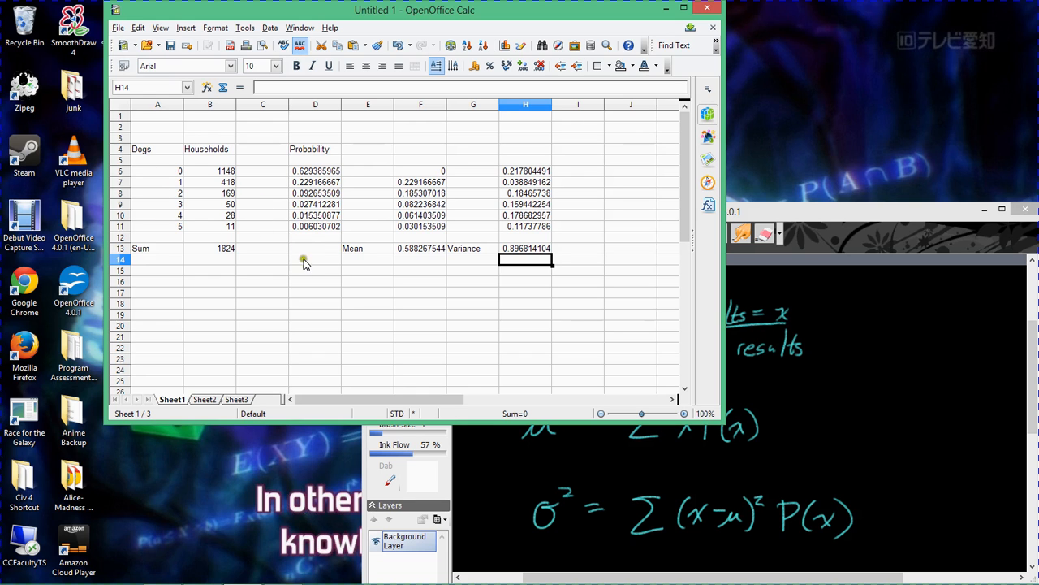
pyautogui.click(425, 171)
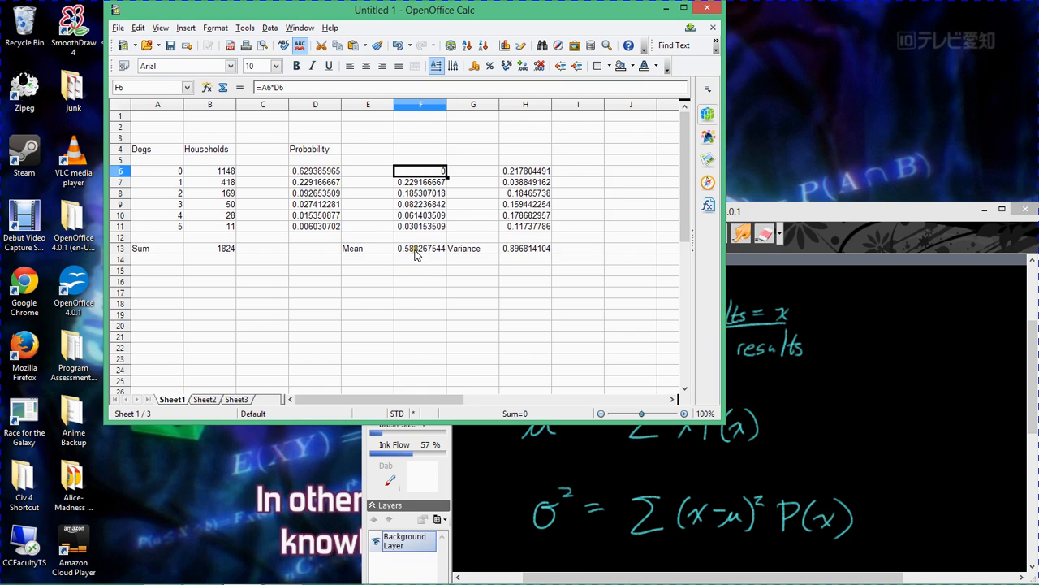
pyautogui.click(524, 172)
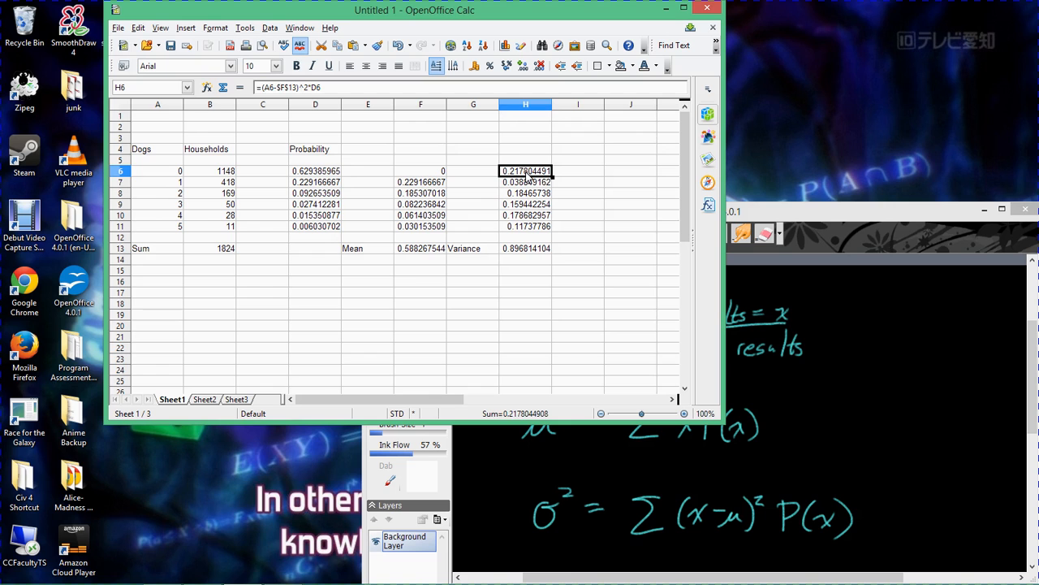
pyautogui.click(522, 249)
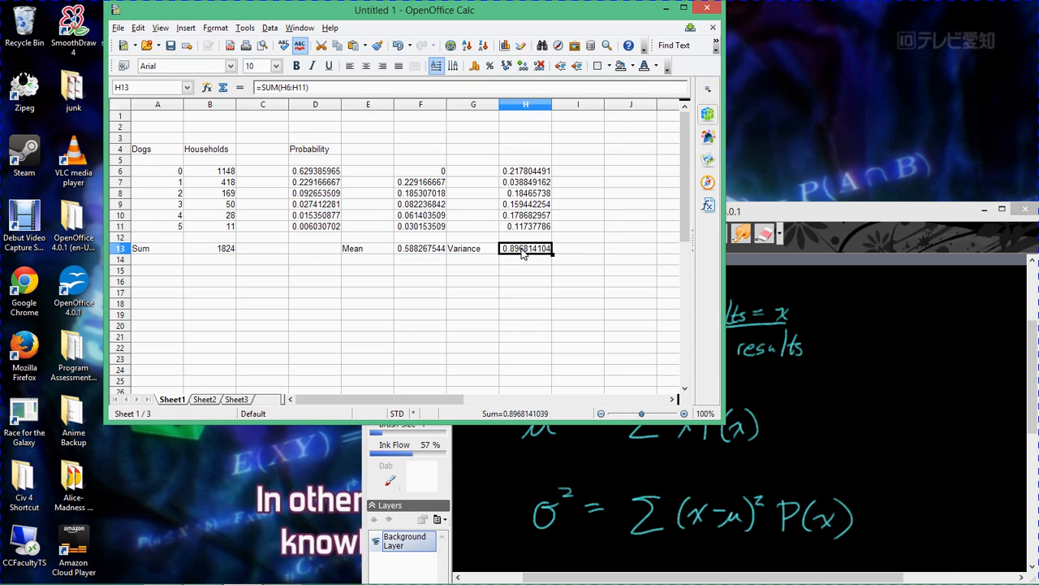
# Label G15 as St Dev and calculate the standard deviation in H15 with =sqrt(H13).
pyautogui.click(479, 272)
pyautogui.write('St Dev')
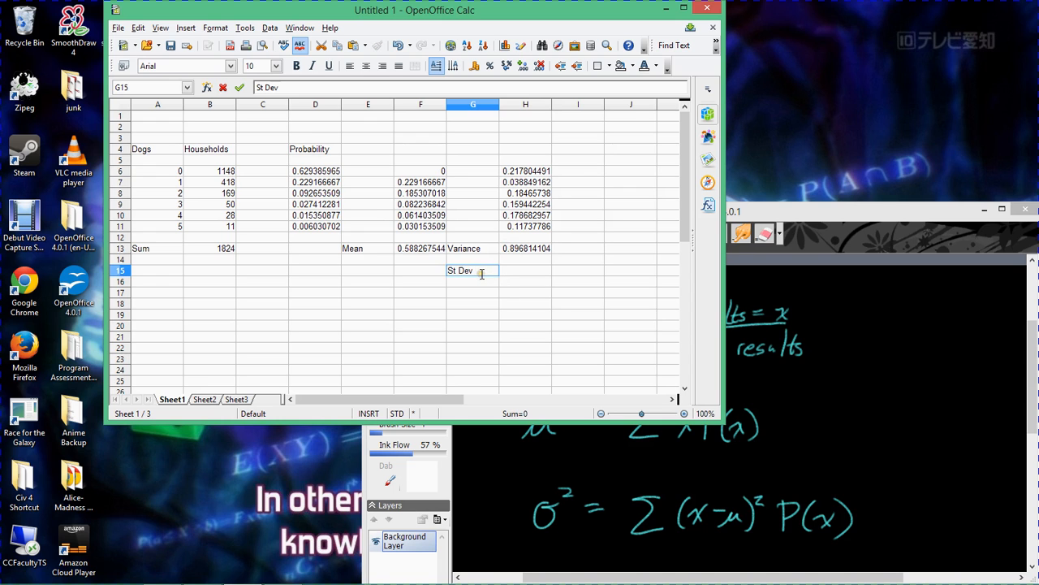
pyautogui.press('Return')
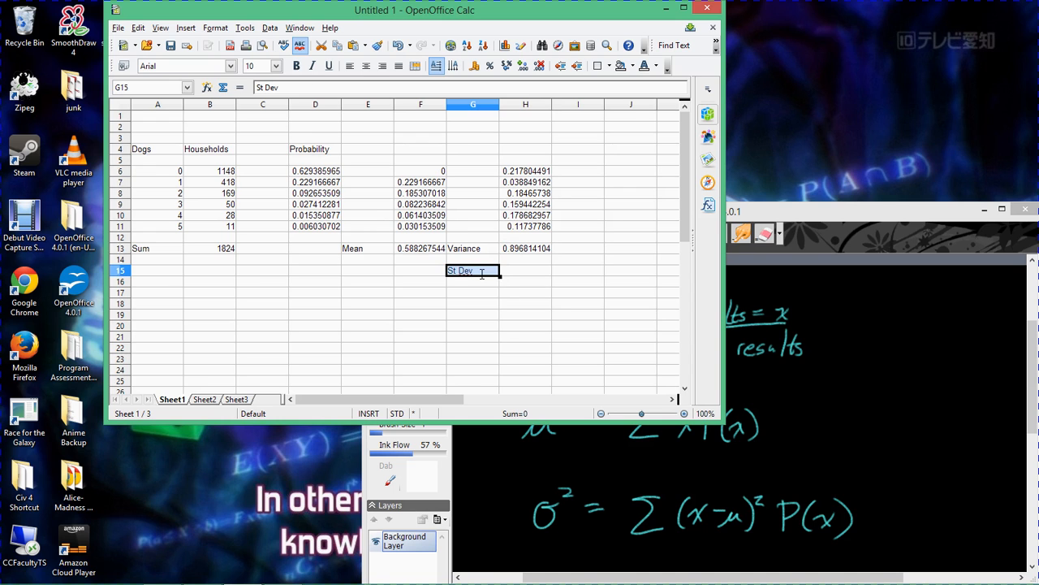
pyautogui.click(516, 276)
pyautogui.write('=')
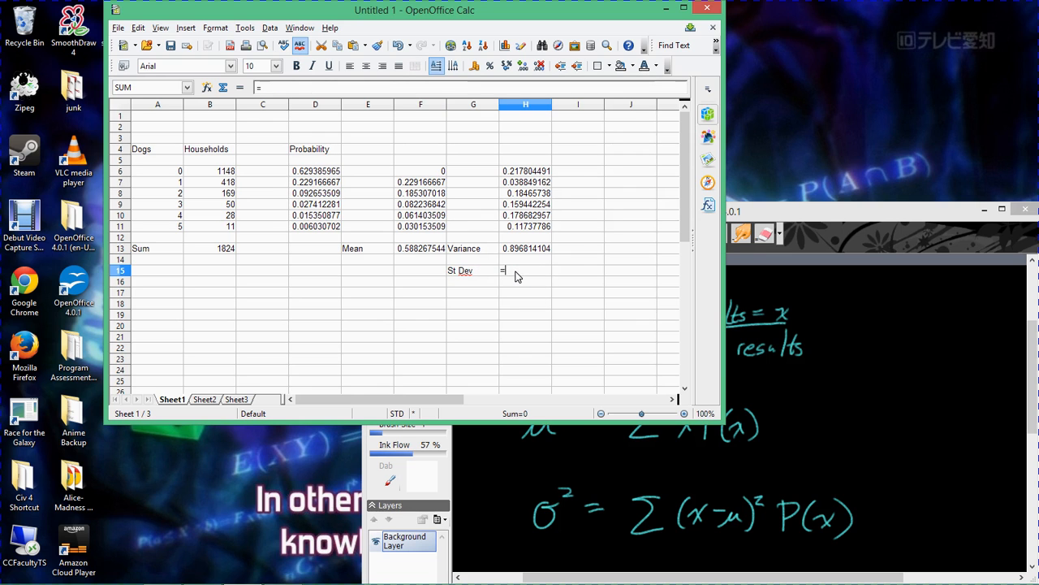
pyautogui.write('sqrt(')
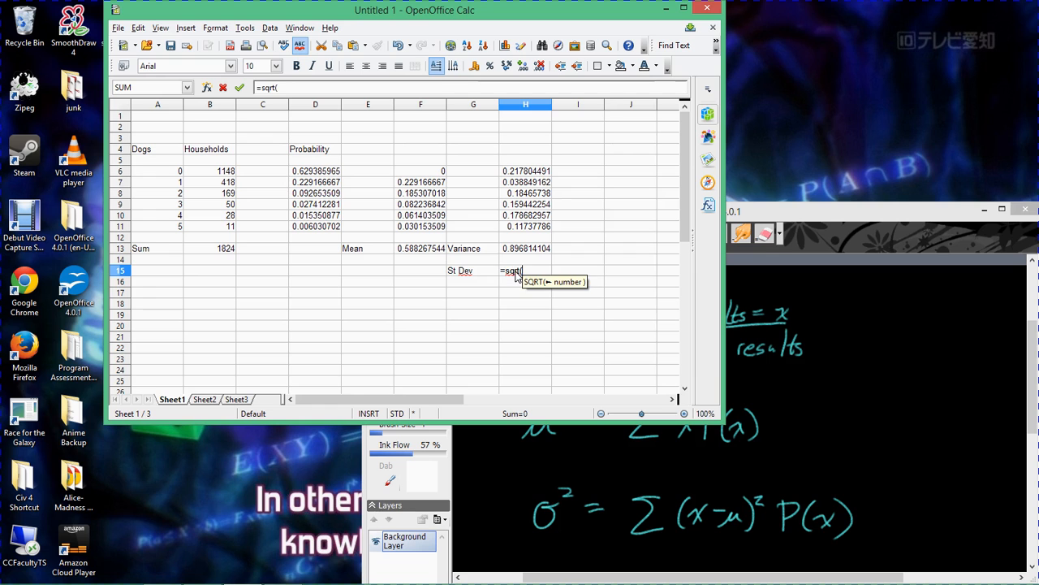
pyautogui.click(525, 253)
pyautogui.write(')')
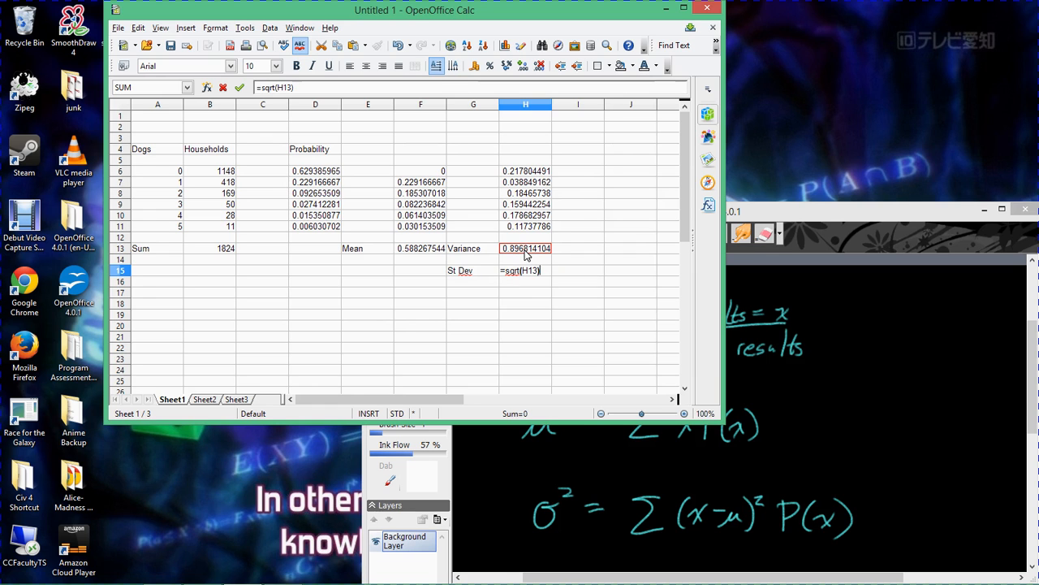
pyautogui.press('Return')
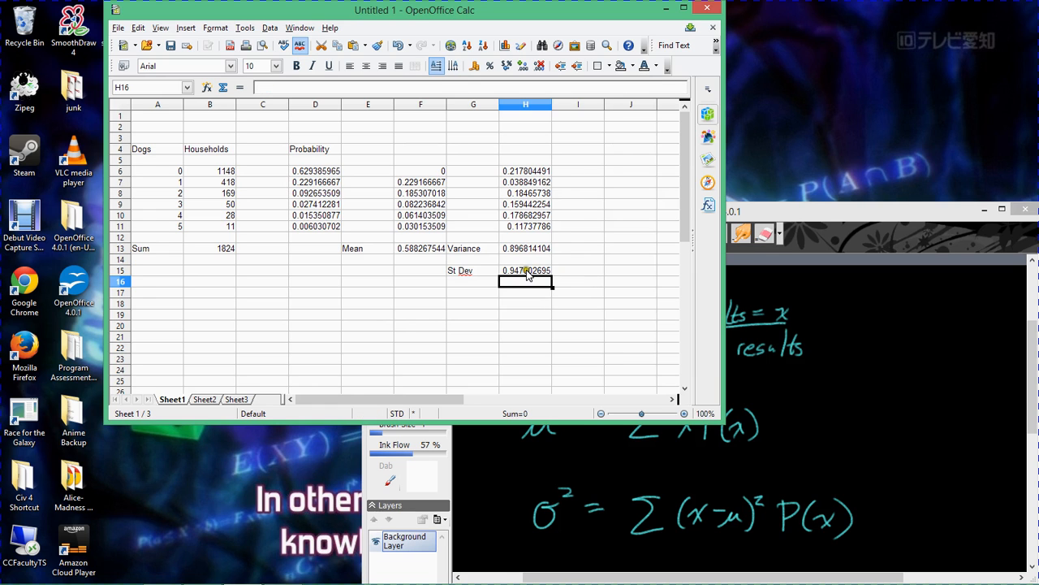